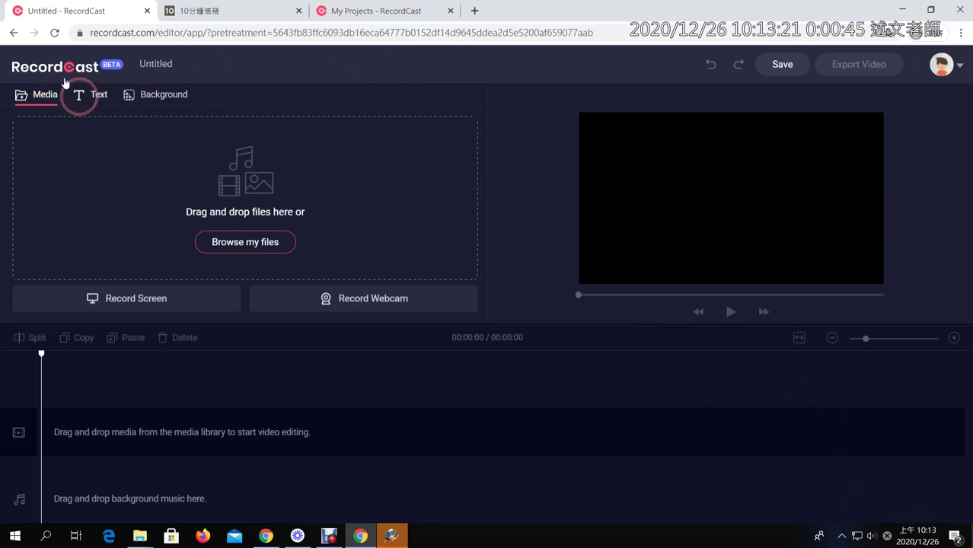
- Add a Bounding Rectangle title to the video track, enlarge and centre it in the frame, and follow it with a Pop Out Center title
{"action": "left_click", "coordinate": [76, 92]}
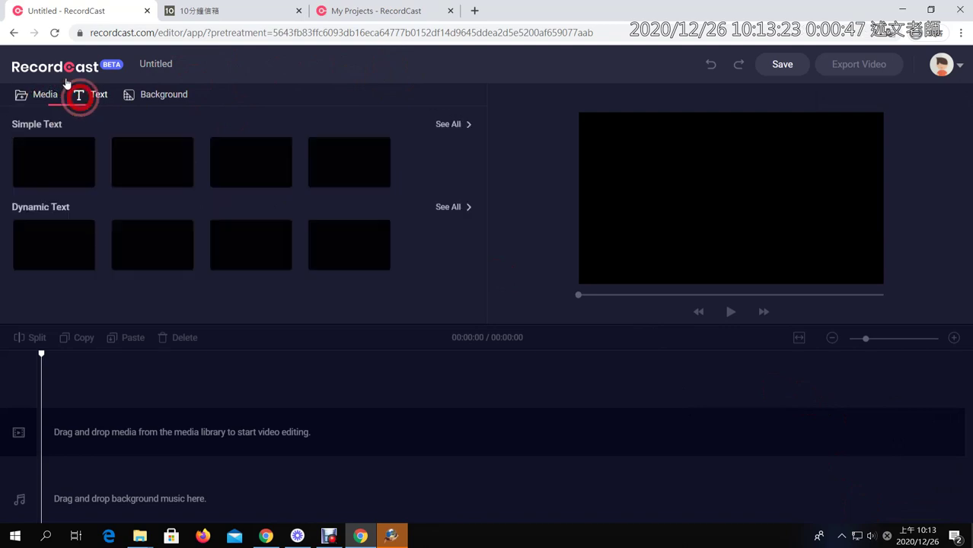
{"action": "left_click_drag", "start_coordinate": [252, 244], "coordinate": [258, 380]}
{"action": "left_click_drag", "start_coordinate": [205, 309], "coordinate": [109, 312]}
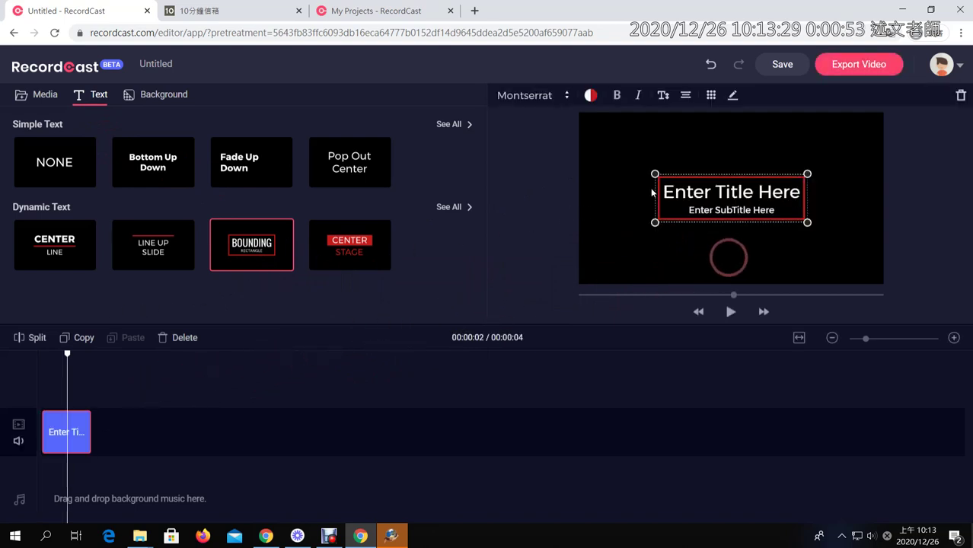
{"action": "left_click_drag", "start_coordinate": [807, 222], "coordinate": [849, 236]}
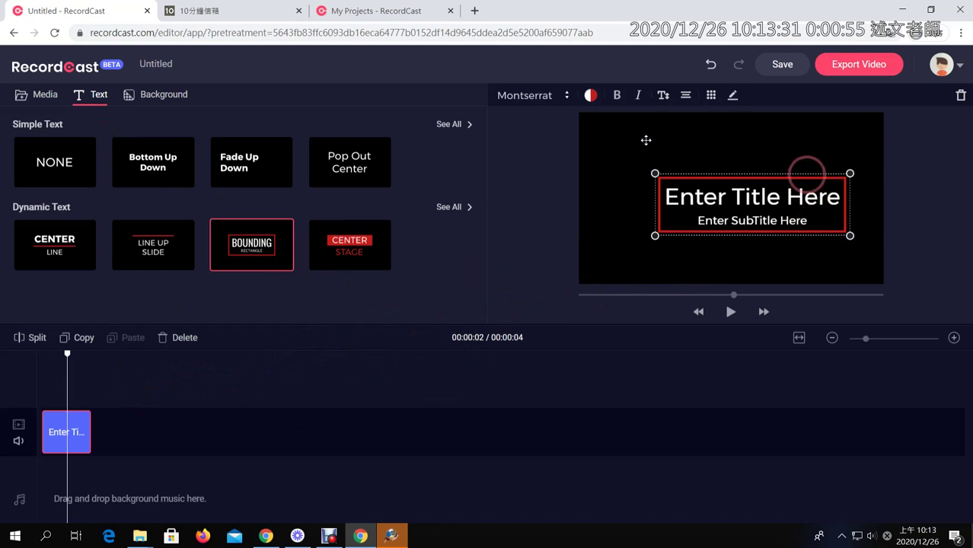
{"action": "left_click_drag", "start_coordinate": [806, 174], "coordinate": [782, 158]}
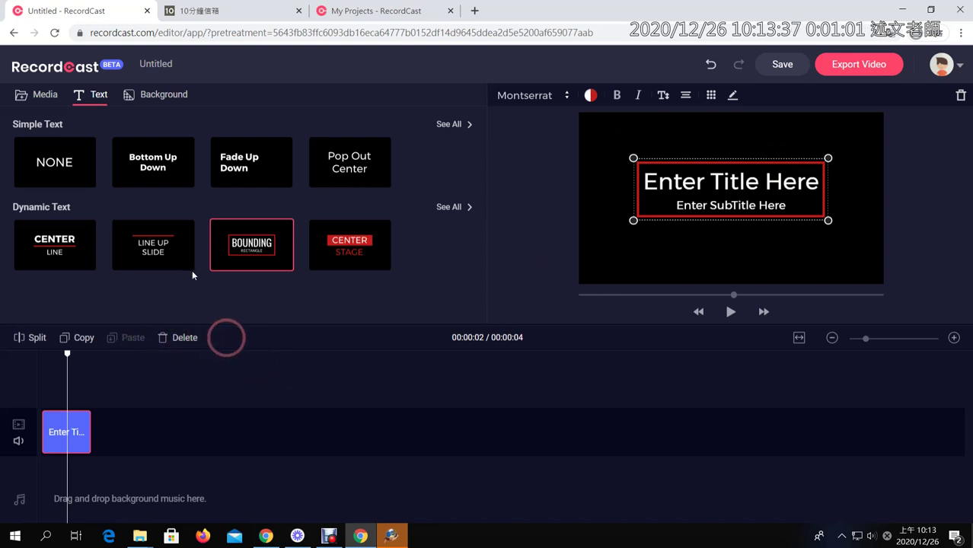
{"action": "left_click", "coordinate": [345, 166]}
{"action": "left_click_drag", "start_coordinate": [349, 167], "coordinate": [152, 436]}
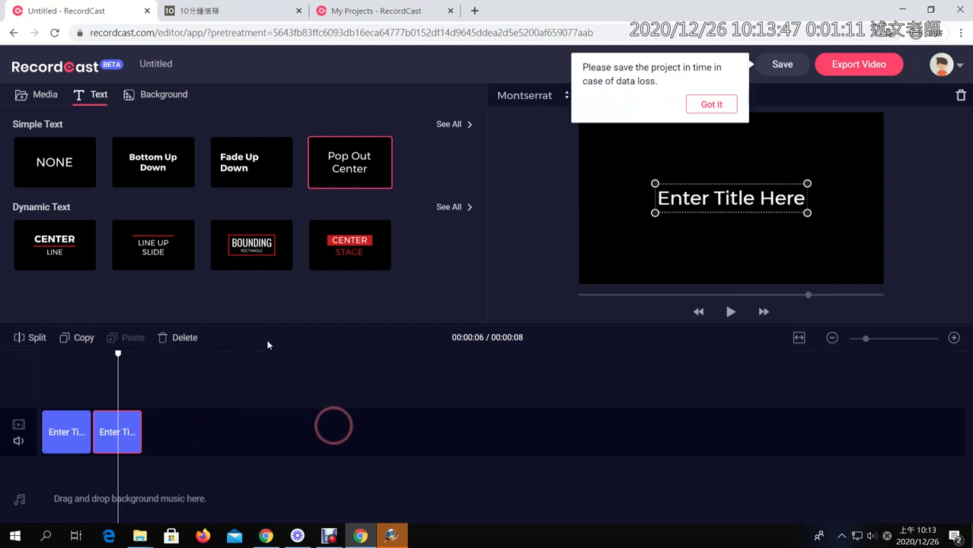
- Switch to the RecordCast My Projects page and stop the ActivePresenter screen recording
{"action": "left_click", "coordinate": [221, 11]}
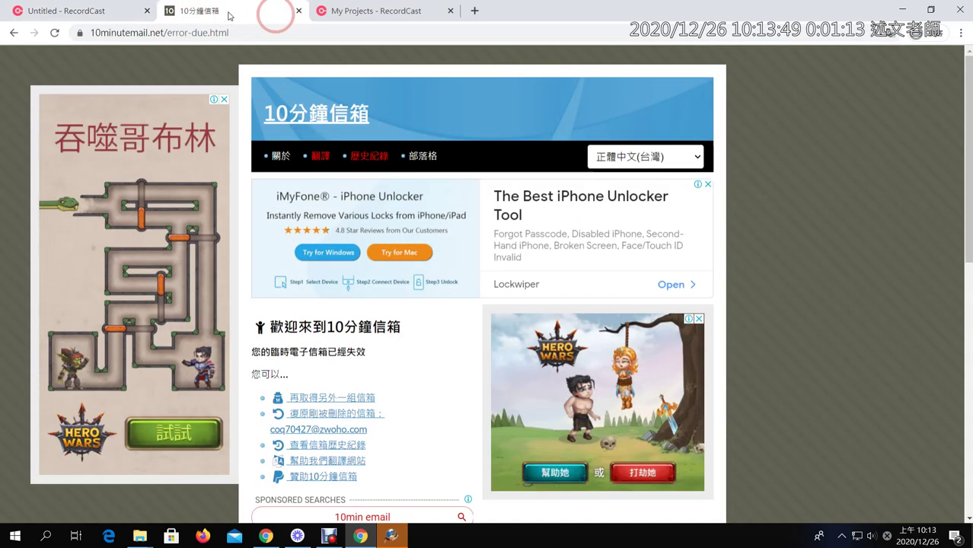
{"action": "left_click", "coordinate": [325, 12]}
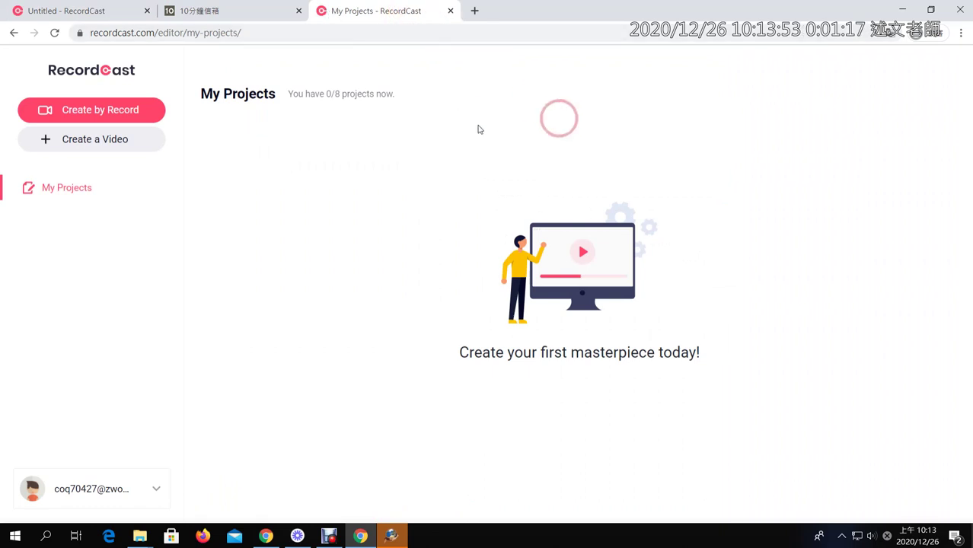
{"action": "left_click", "coordinate": [842, 536]}
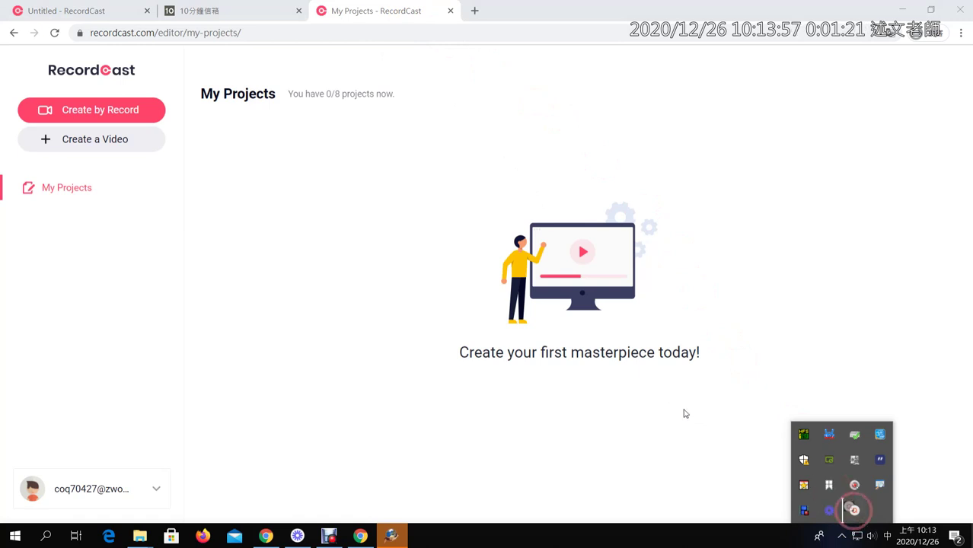
{"action": "left_click_drag", "start_coordinate": [852, 510], "coordinate": [841, 536]}
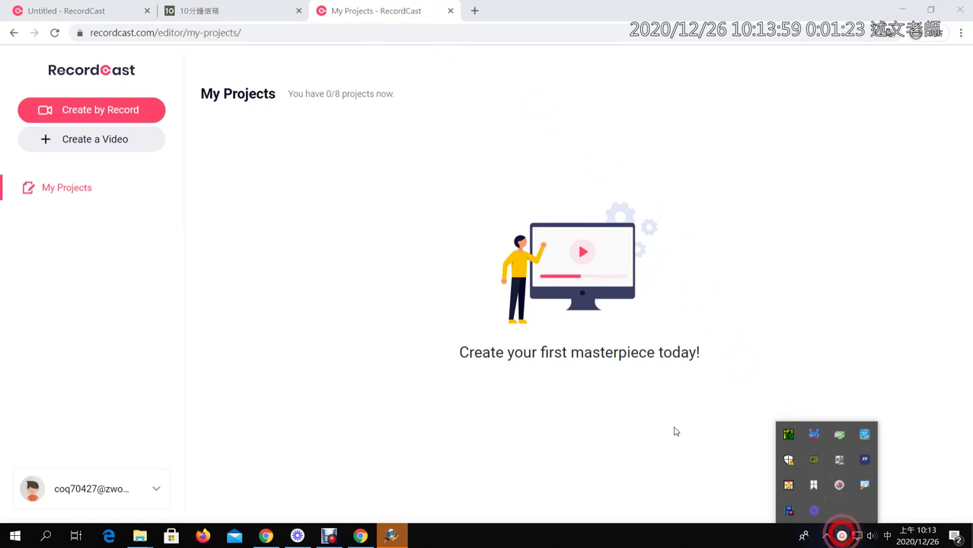
{"action": "left_click", "coordinate": [842, 536]}
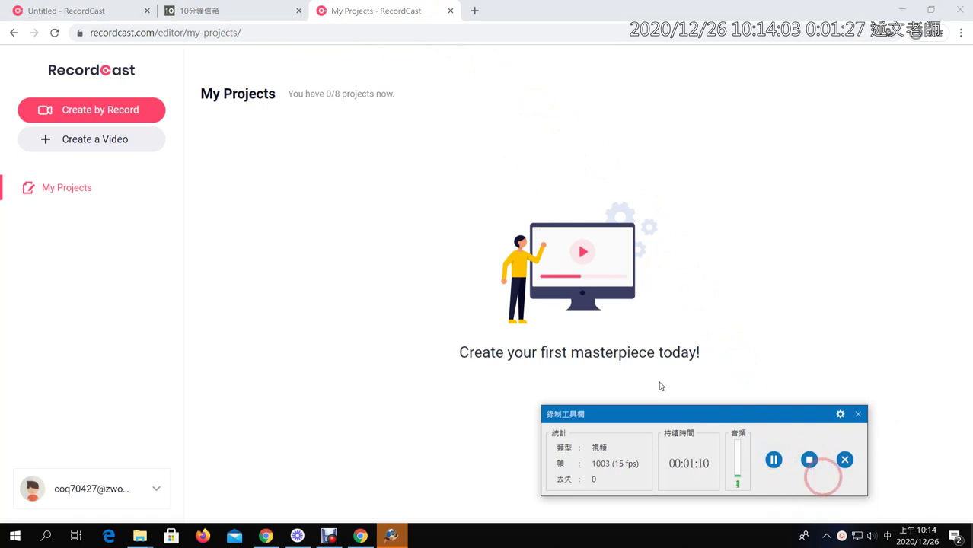
{"action": "left_click", "coordinate": [809, 459]}
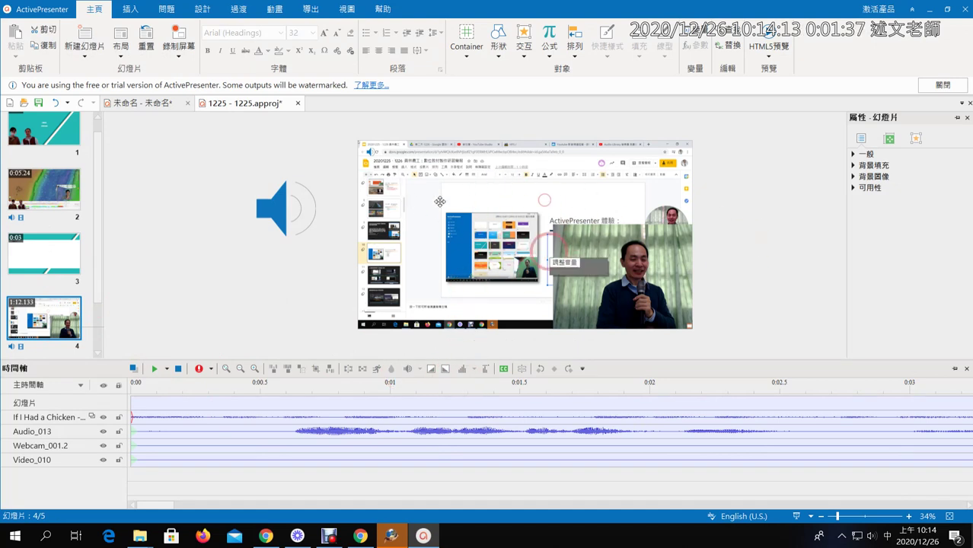
- Fit slide 4's whole timeline in view and scrub through the recording
{"action": "left_click", "coordinate": [226, 369]}
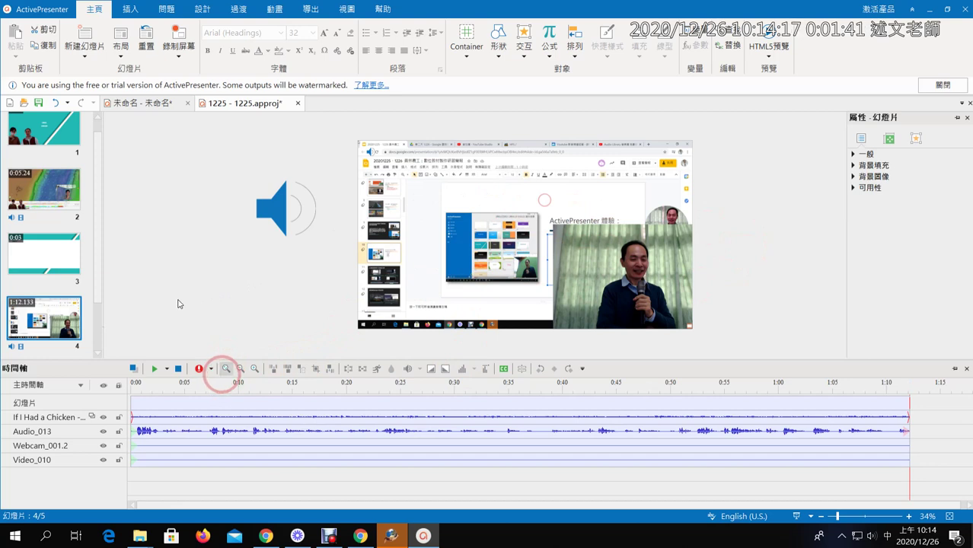
{"action": "left_click_drag", "start_coordinate": [147, 383], "coordinate": [743, 431]}
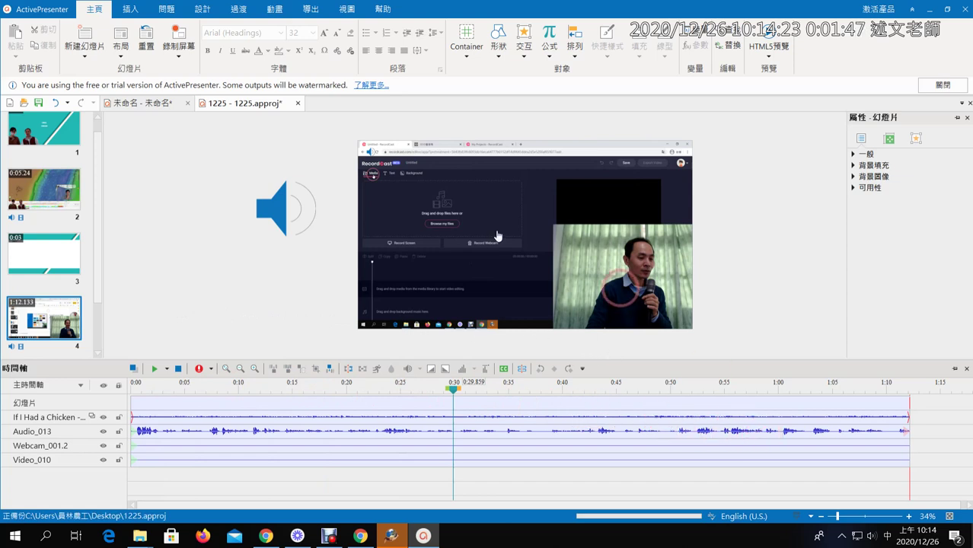
- Try the webcam video over the slide's left side and move it back to the lower-right corner
{"action": "left_click", "coordinate": [621, 289]}
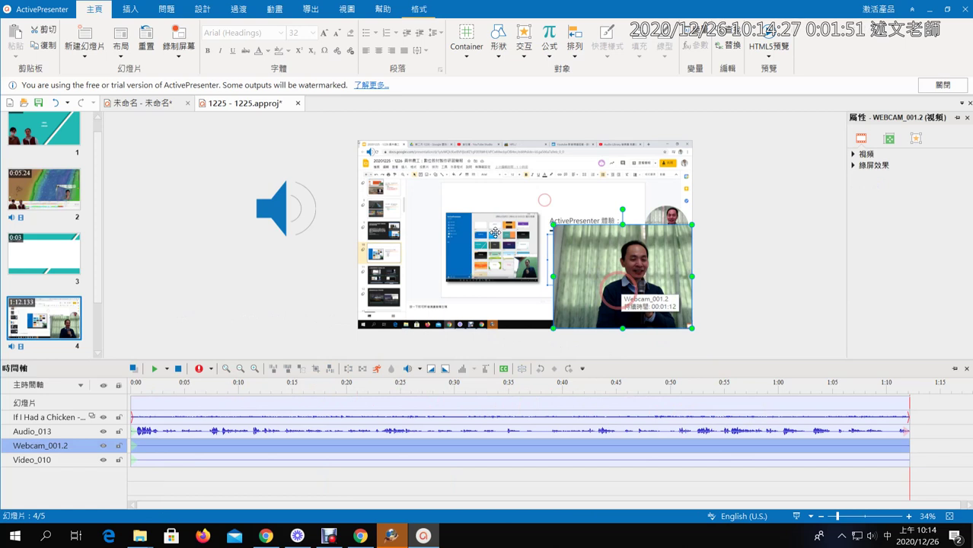
{"action": "left_click_drag", "start_coordinate": [556, 228], "coordinate": [324, 210]}
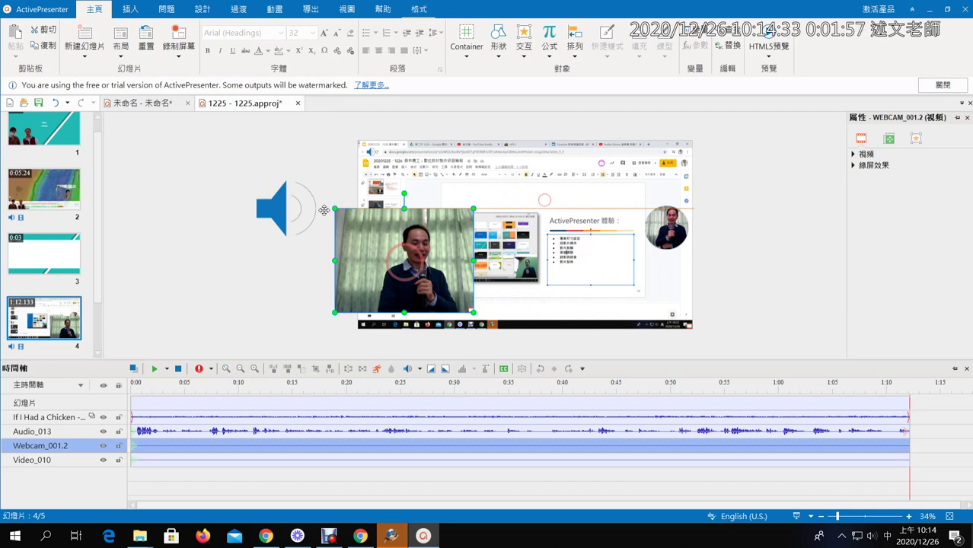
{"action": "left_click_drag", "start_coordinate": [325, 210], "coordinate": [500, 222]}
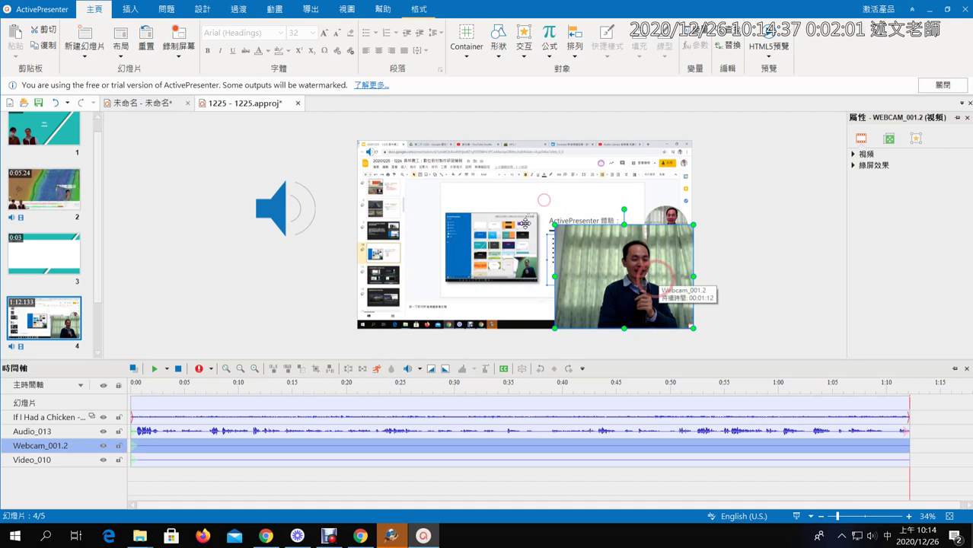
- Shrink the webcam video to about half its size and align it with the slide's lower-right corner
{"action": "left_click_drag", "start_coordinate": [554, 224], "coordinate": [621, 300]}
{"action": "left_click_drag", "start_coordinate": [495, 241], "coordinate": [315, 232]}
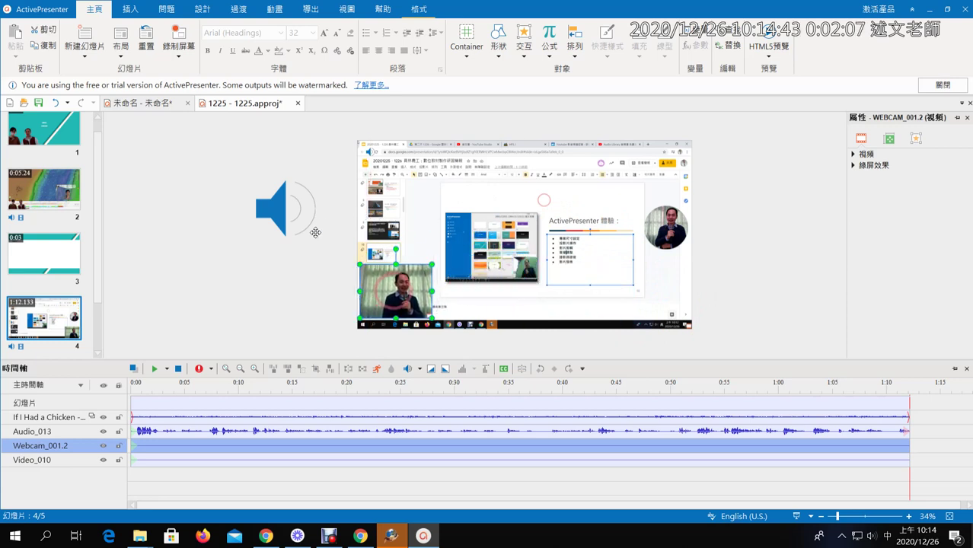
{"action": "key", "text": "ctrl+y"}
{"action": "key", "text": "ctrl+y"}
{"action": "key", "text": "ctrl+y"}
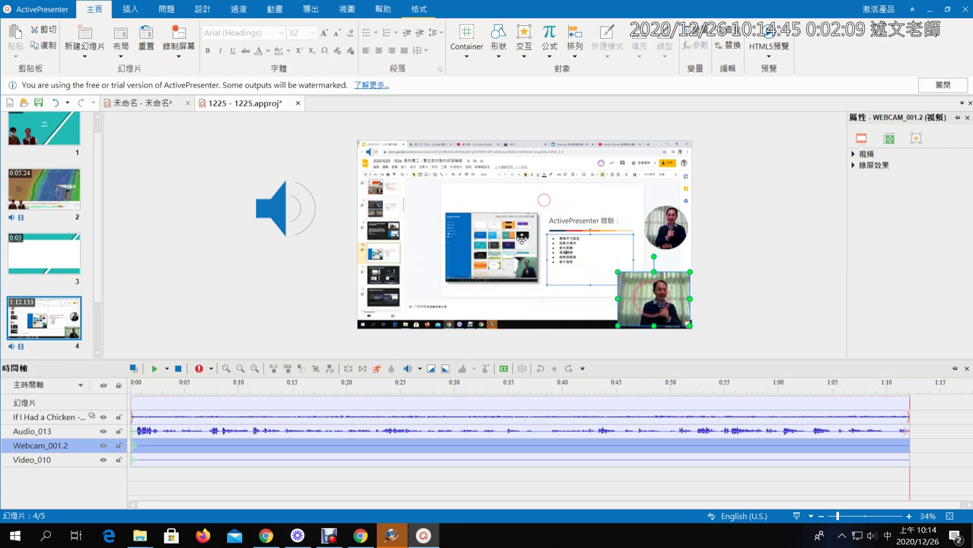
{"action": "left_click_drag", "start_coordinate": [521, 238], "coordinate": [523, 241]}
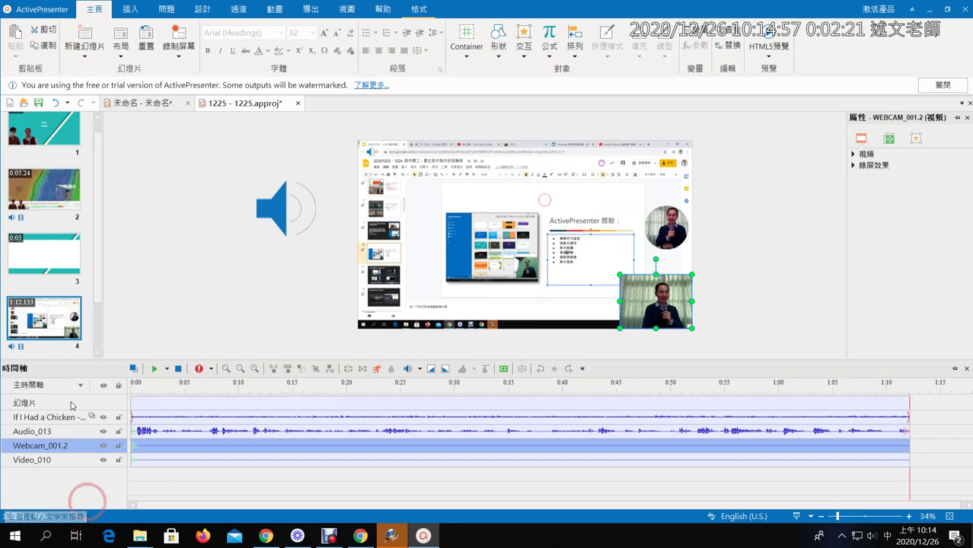
- Select the Video_010, Webcam_001.2 and Audio_013 tracks in turn to see which object each one holds
{"action": "left_click", "coordinate": [54, 461]}
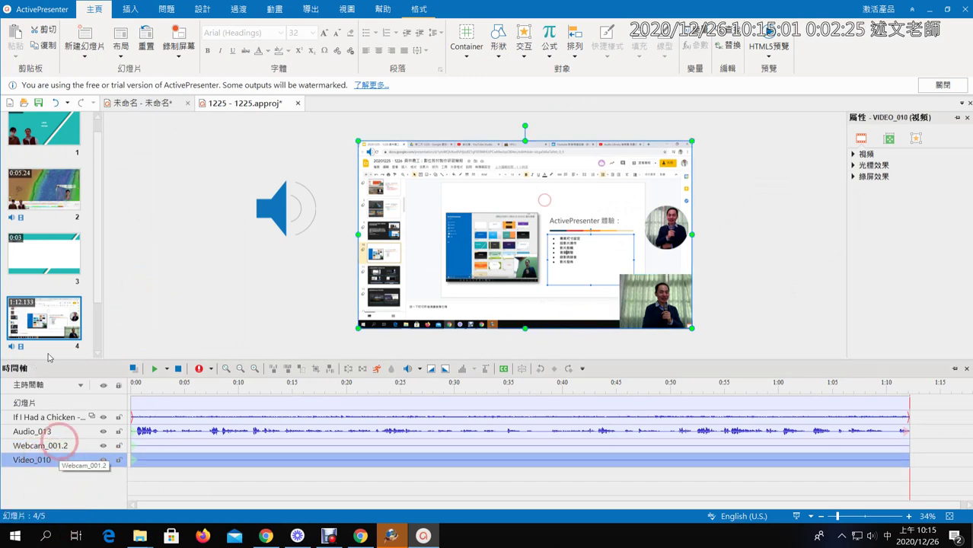
{"action": "left_click", "coordinate": [47, 446]}
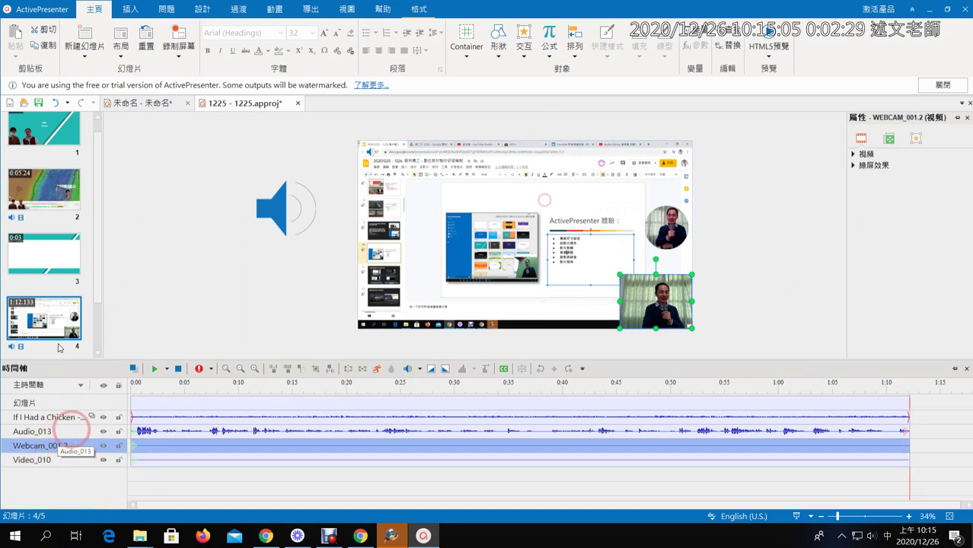
{"action": "left_click", "coordinate": [65, 431]}
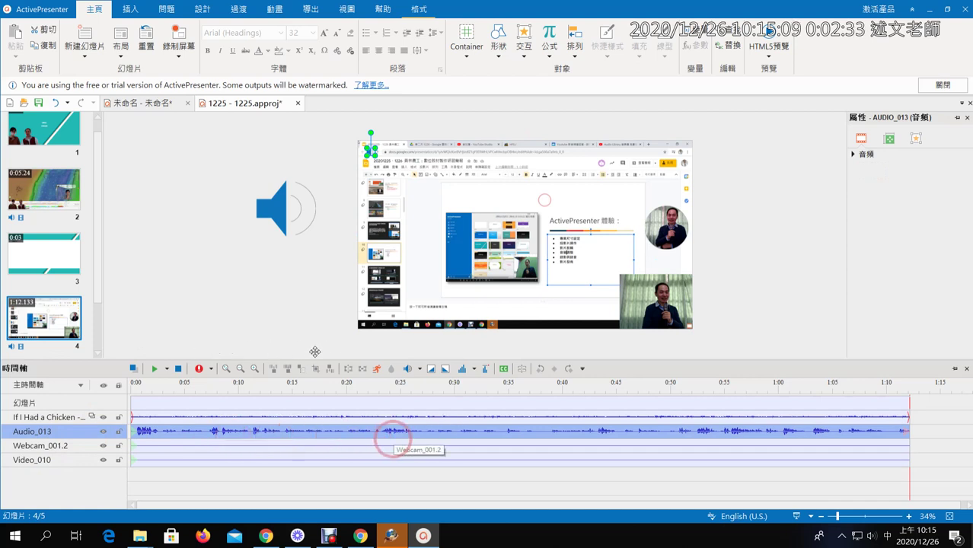
- Reveal the green-screen settings of the webcam video, resizing the ActivePresenter window and widening the properties area to fit them
{"action": "left_click_drag", "start_coordinate": [660, 302], "coordinate": [506, 291]}
{"action": "left_click_drag", "start_coordinate": [598, 295], "coordinate": [526, 245]}
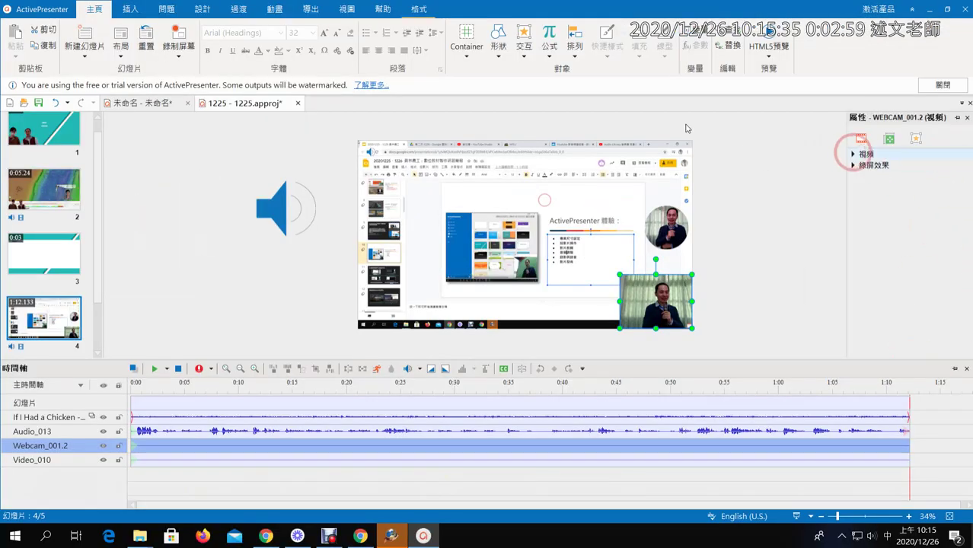
{"action": "left_click", "coordinate": [854, 165]}
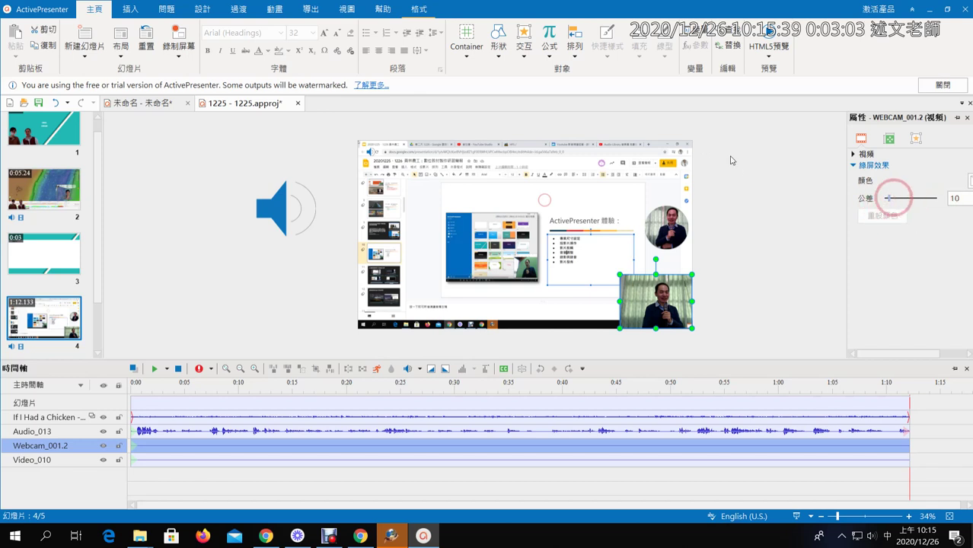
{"action": "left_click", "coordinate": [947, 9]}
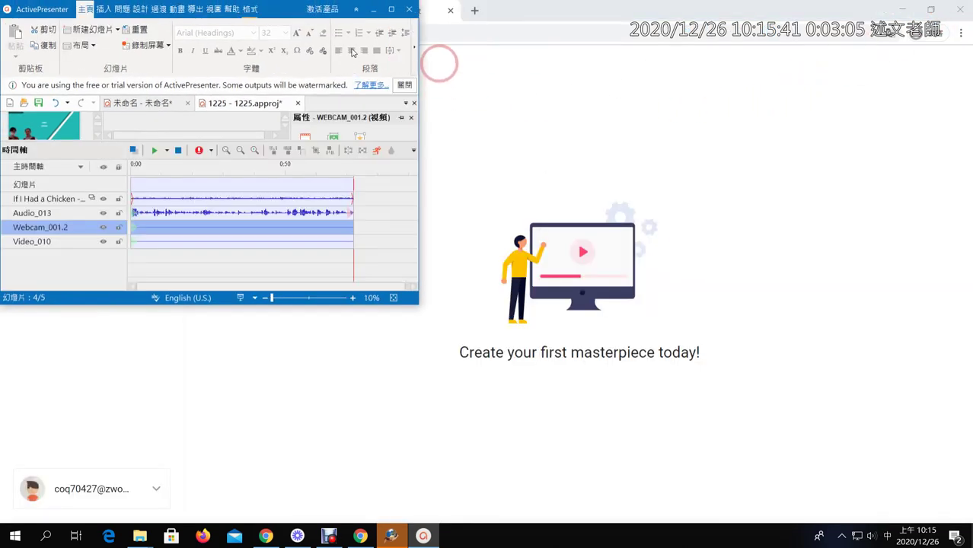
{"action": "left_click_drag", "start_coordinate": [417, 303], "coordinate": [817, 483]}
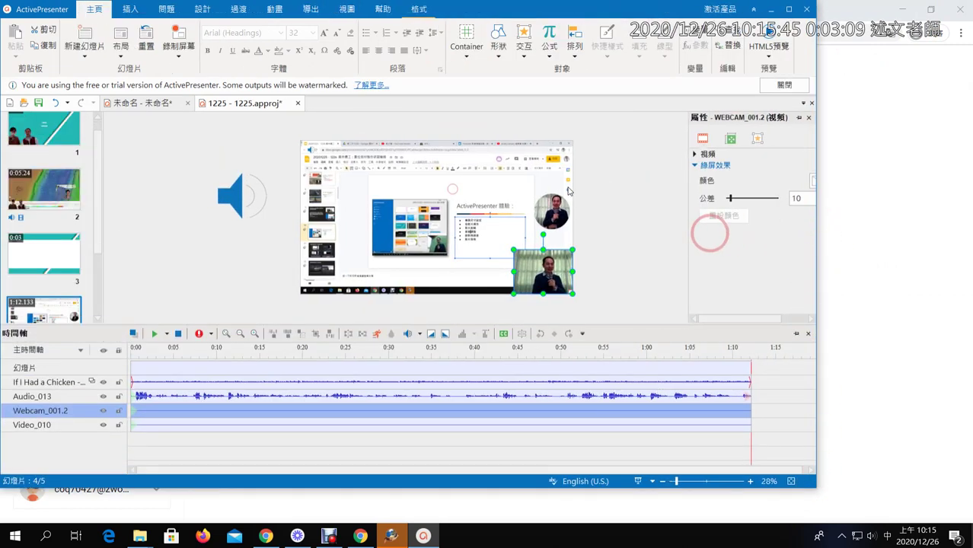
{"action": "left_click_drag", "start_coordinate": [688, 239], "coordinate": [651, 242]}
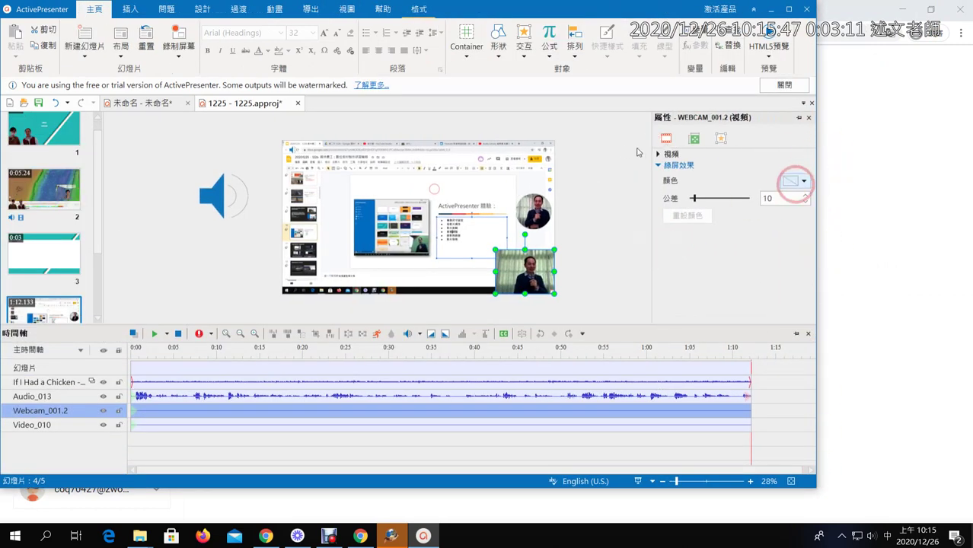
- Key out the curtain colour sampled from the webcam video, accept the watermark condition, and set the green-screen tolerance to 23
{"action": "left_click", "coordinate": [803, 181]}
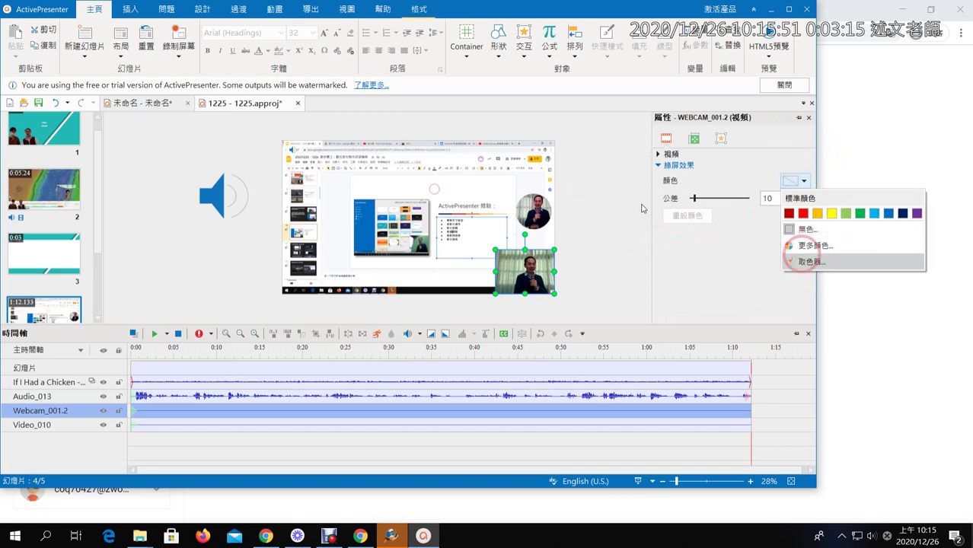
{"action": "left_click", "coordinate": [798, 263]}
{"action": "left_click", "coordinate": [544, 253]}
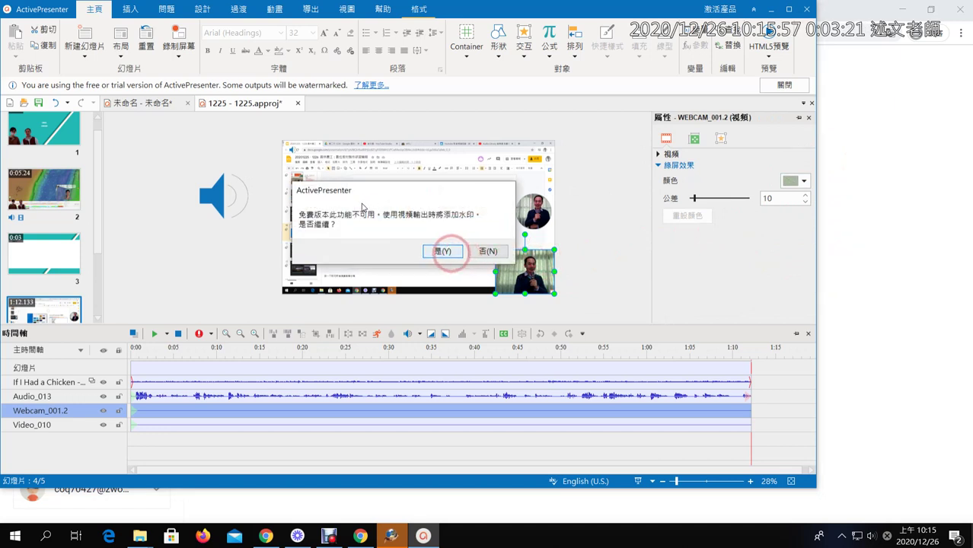
{"action": "left_click", "coordinate": [443, 251]}
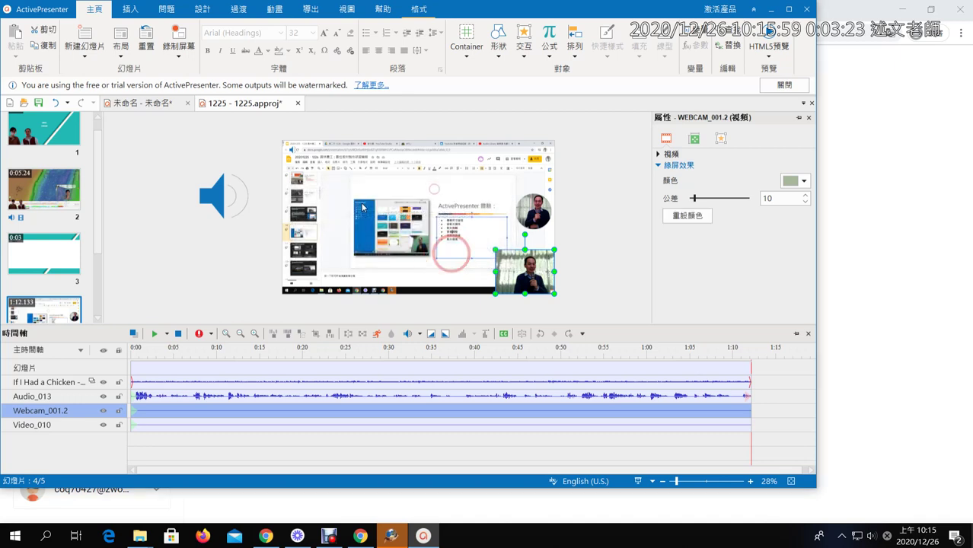
{"action": "left_click_drag", "start_coordinate": [693, 198], "coordinate": [702, 198]}
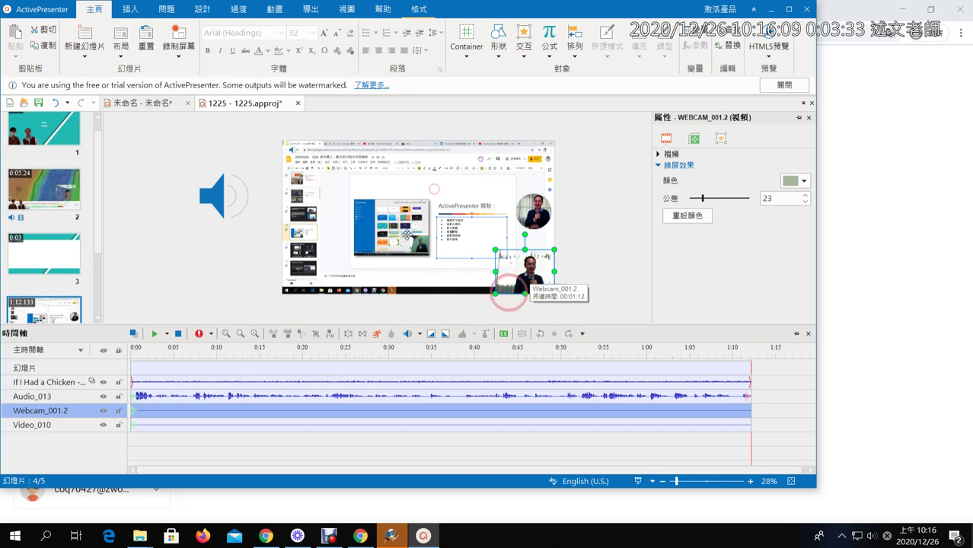
- Check the keyed webcam video between about 0:15 and 0:23.6 on the timeline and look at slide 5
{"action": "left_click_drag", "start_coordinate": [261, 346], "coordinate": [334, 354]}
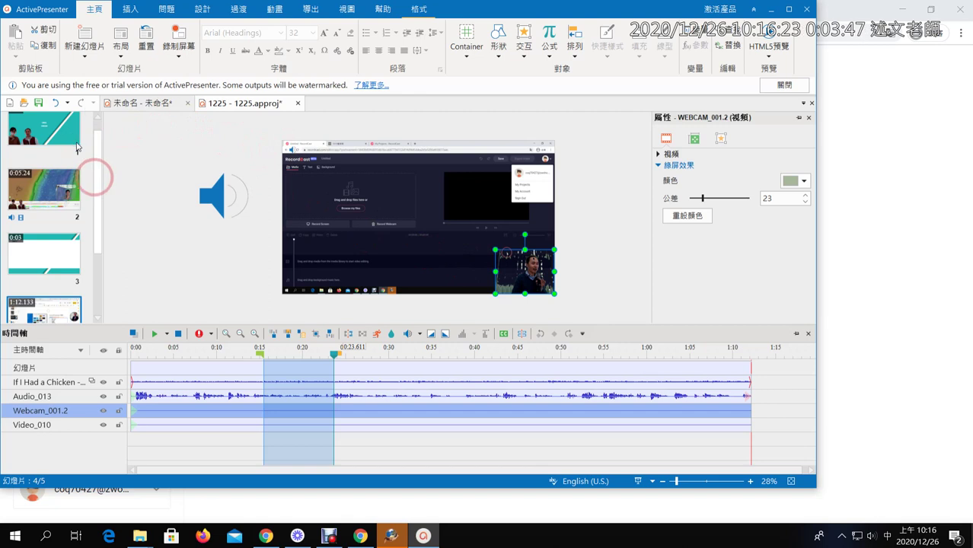
{"action": "scroll", "coordinate": [79, 148], "scroll_direction": "down", "scroll_amount": 3}
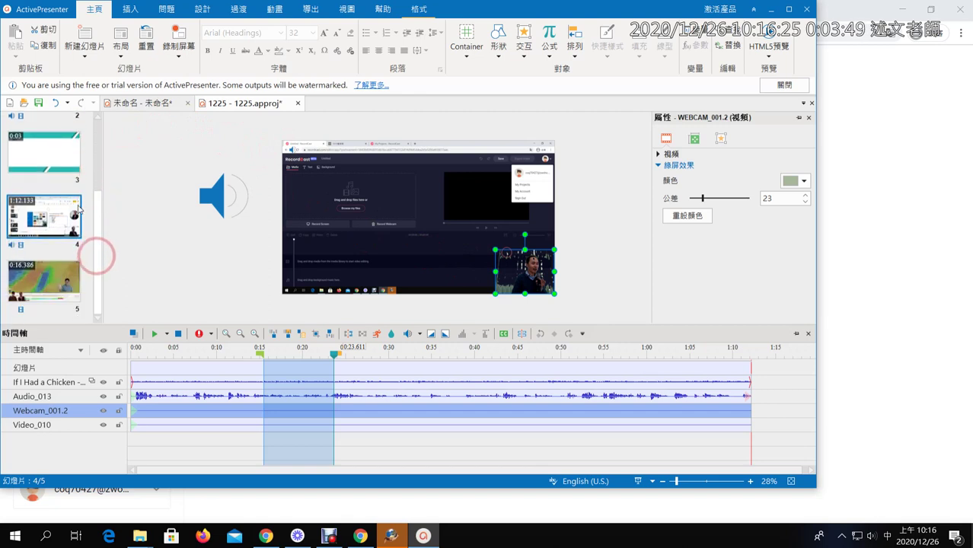
{"action": "left_click", "coordinate": [61, 289]}
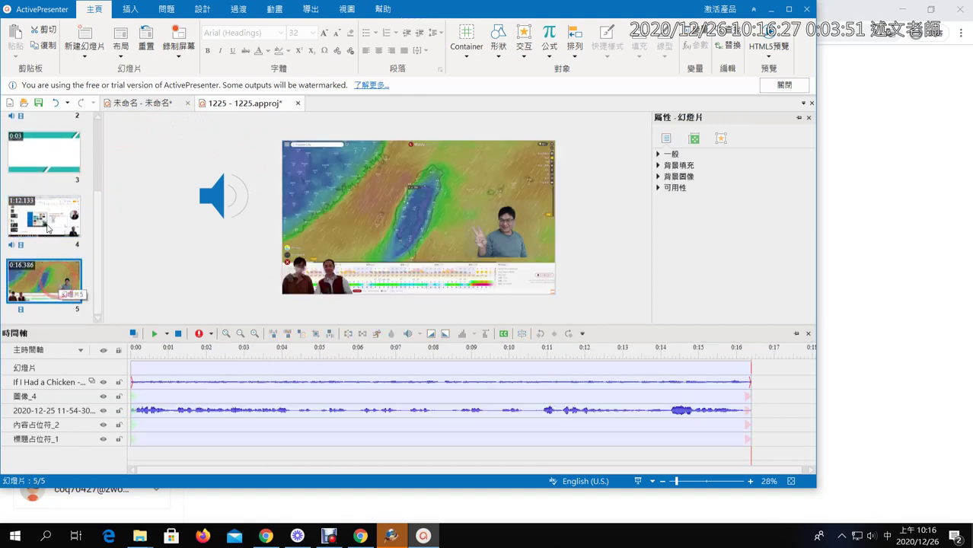
{"action": "scroll", "coordinate": [84, 152], "scroll_direction": "up", "scroll_amount": 2}
{"action": "scroll", "coordinate": [84, 149], "scroll_direction": "up", "scroll_amount": 1}
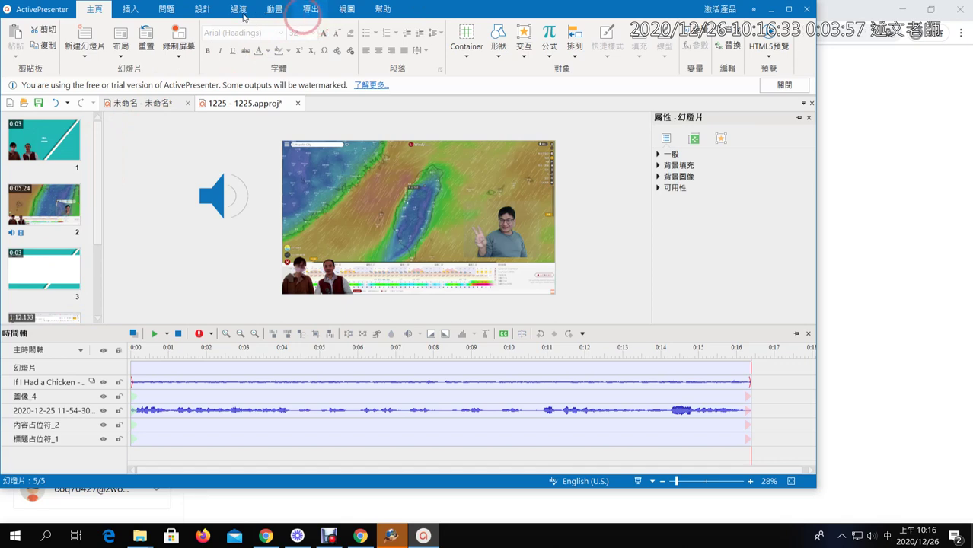
- Preview the 1225 project as HTML5, reduce the browser zoom by three levels, and pause the playback in slide 4
{"action": "left_click", "coordinate": [310, 9]}
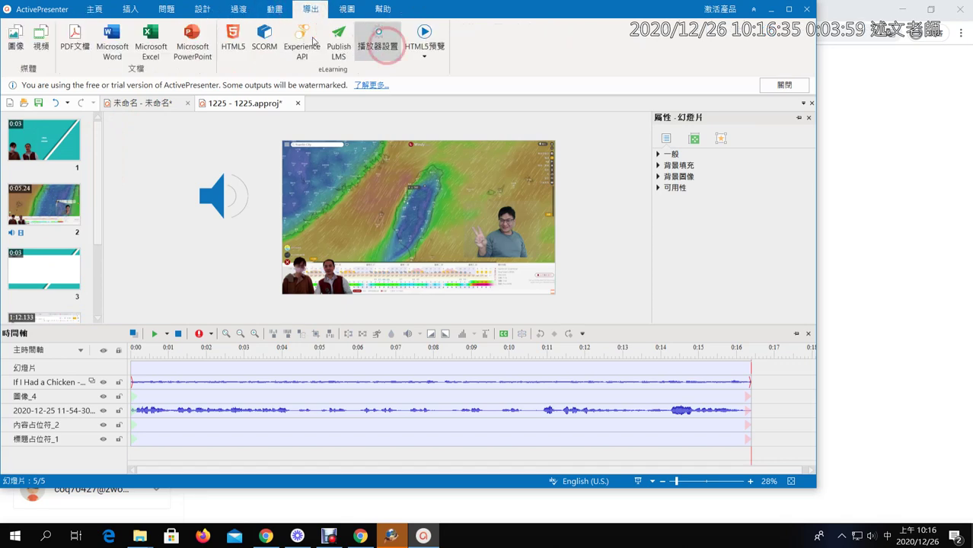
{"action": "left_click", "coordinate": [424, 32]}
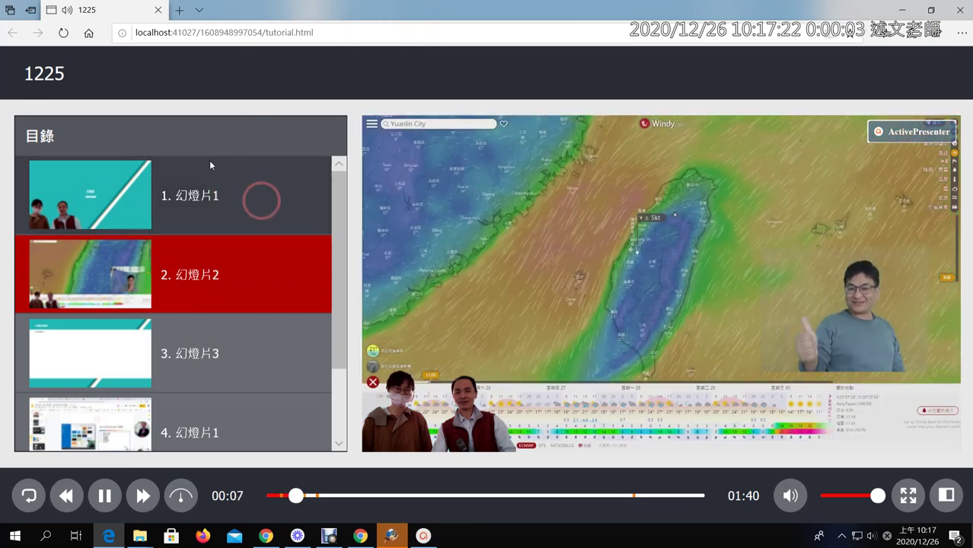
{"action": "key", "text": "ctrl+minus"}
{"action": "key", "text": "ctrl+minus"}
{"action": "key", "text": "ctrl+minus"}
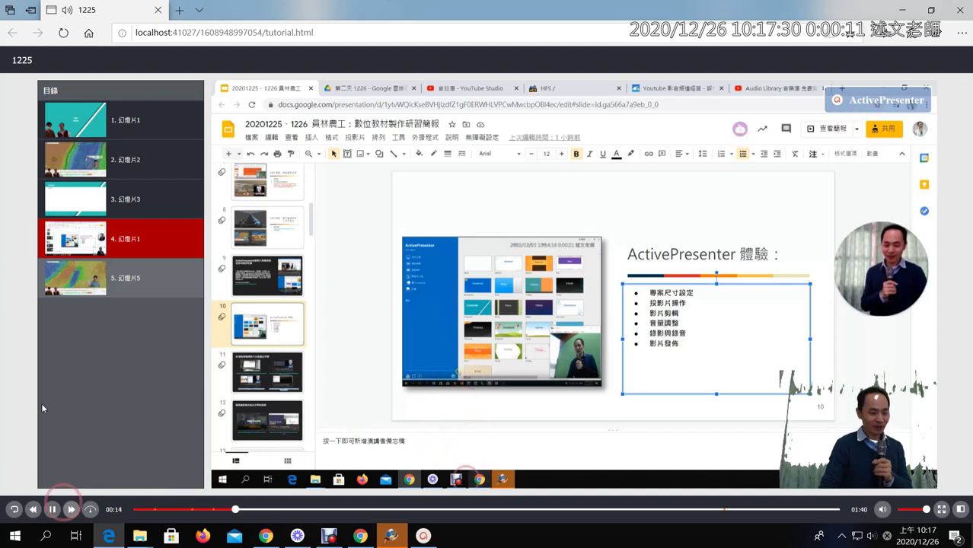
{"action": "left_click", "coordinate": [50, 508]}
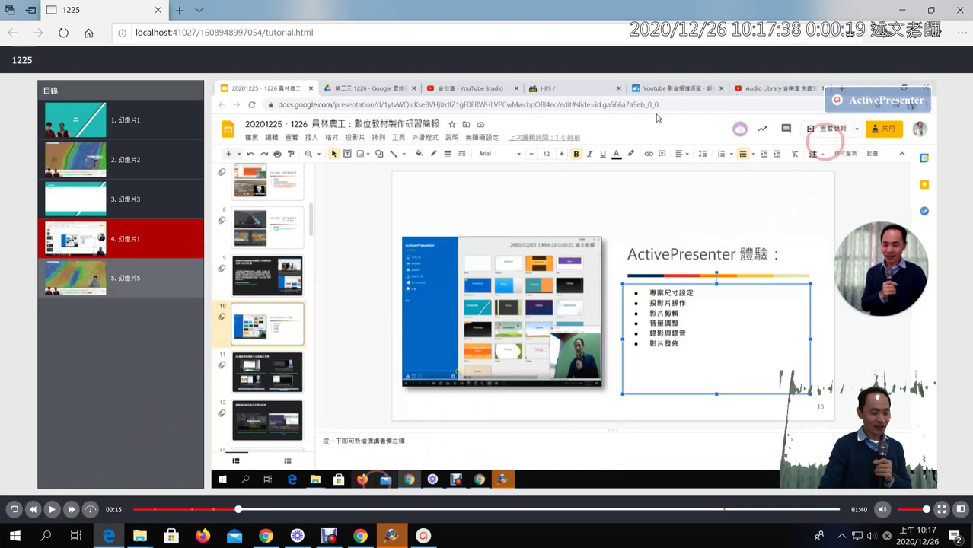
- Jump through the preview's contents list to slides 2, 3, 4, 1 and back to slide 3
{"action": "left_click", "coordinate": [144, 159]}
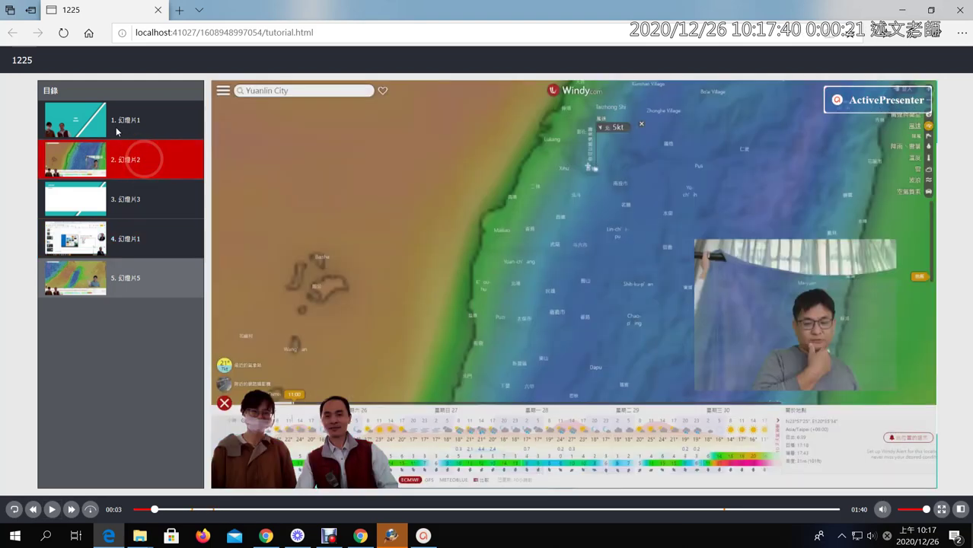
{"action": "left_click", "coordinate": [141, 198]}
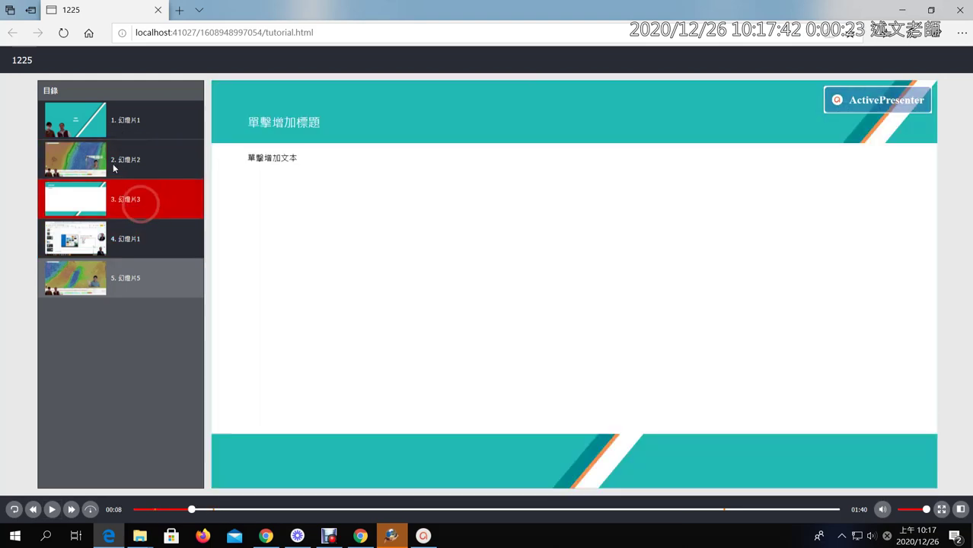
{"action": "left_click", "coordinate": [139, 252]}
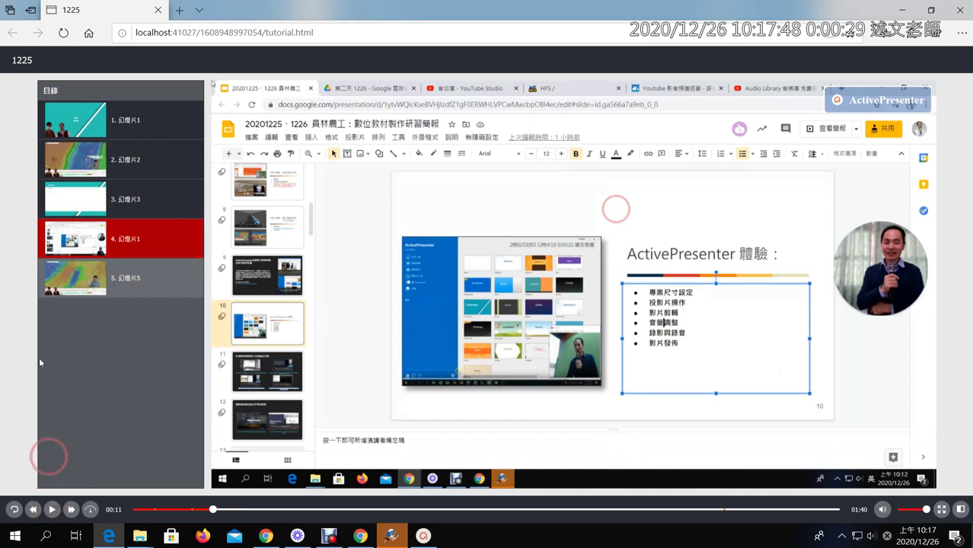
{"action": "left_click", "coordinate": [65, 103]}
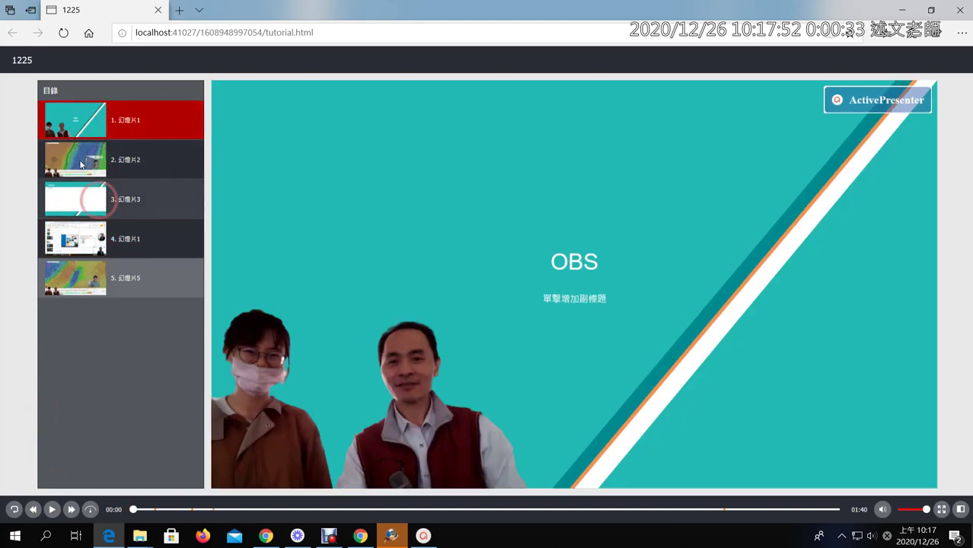
{"action": "left_click", "coordinate": [92, 199]}
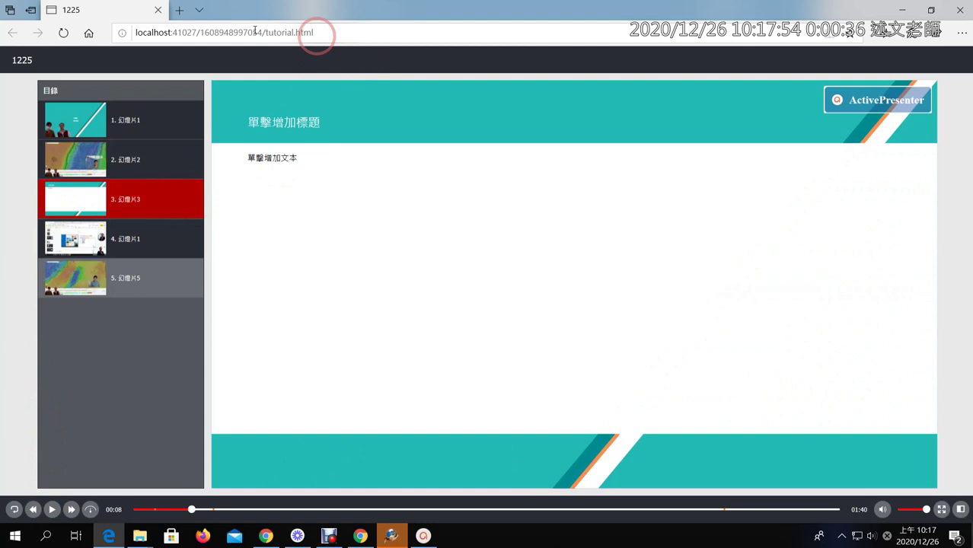
- Mark the first three contents-list entries with red ticks on the magnified screen, add two more at slide 1, and leave the annotation view
{"action": "left_click", "coordinate": [255, 32]}
{"action": "left_click", "coordinate": [74, 33]}
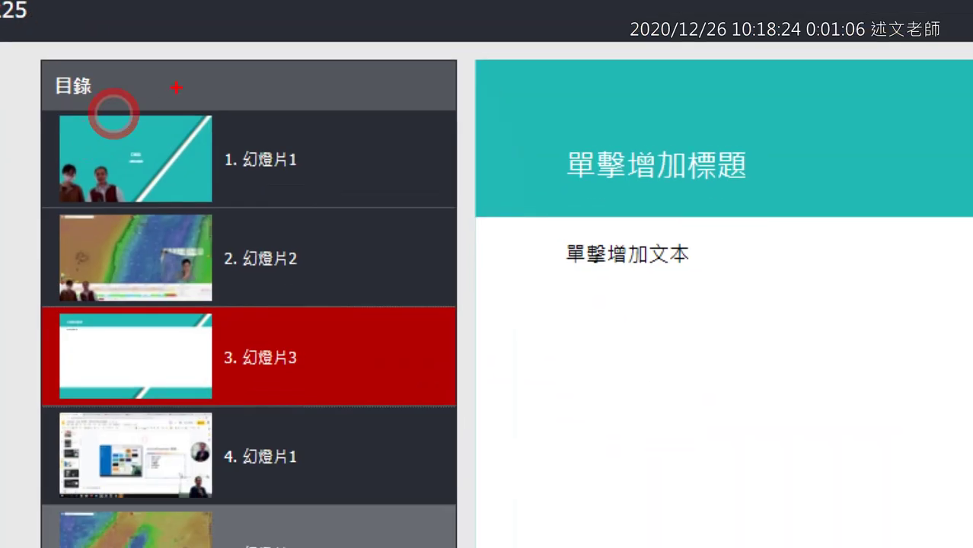
{"action": "left_click_drag", "start_coordinate": [334, 116], "coordinate": [378, 103]}
{"action": "left_click_drag", "start_coordinate": [300, 225], "coordinate": [386, 206]}
{"action": "mouse_move", "coordinate": [328, 344]}
{"action": "left_mouse_down"}
{"action": "mouse_move", "coordinate": [338, 375]}
{"action": "mouse_move", "coordinate": [423, 331]}
{"action": "left_mouse_up"}
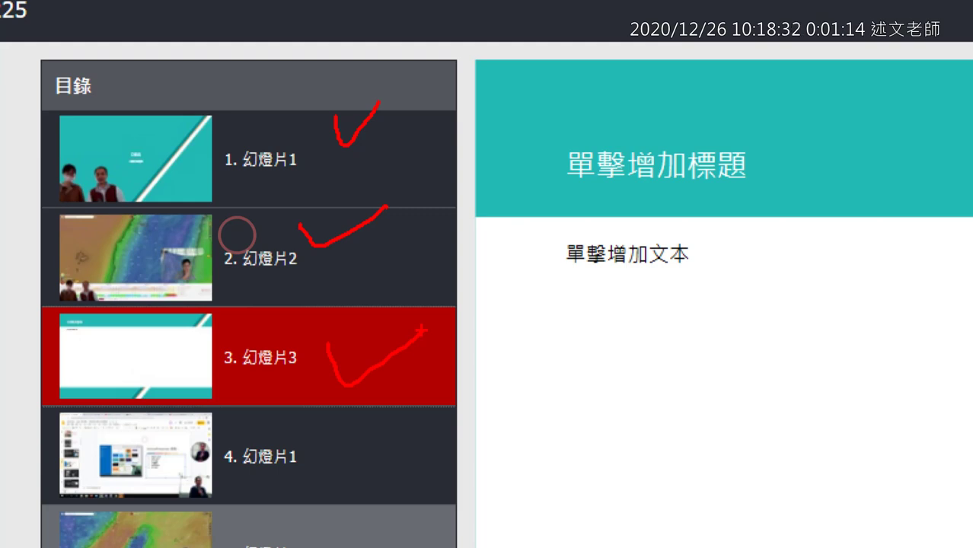
{"action": "left_click_drag", "start_coordinate": [170, 162], "coordinate": [221, 143]}
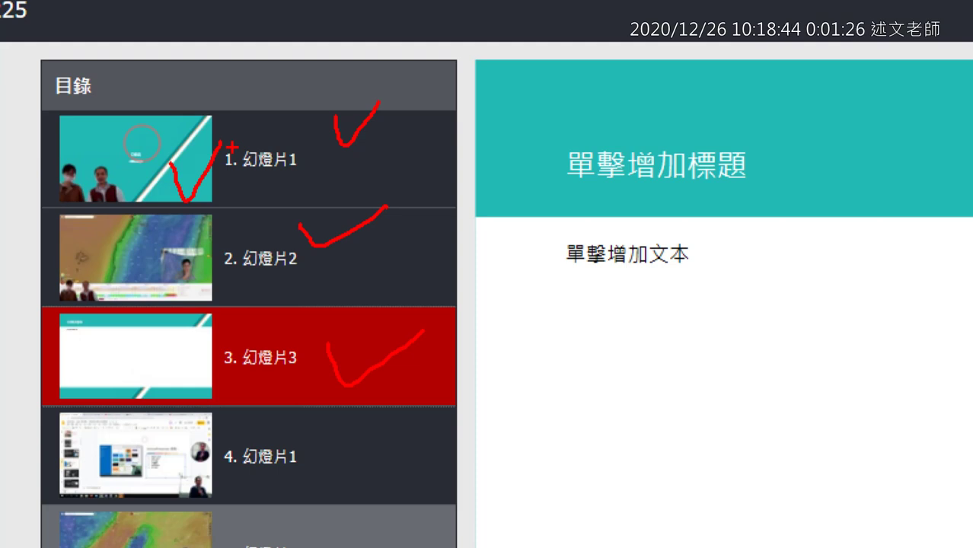
{"action": "mouse_move", "coordinate": [229, 146]}
{"action": "left_mouse_down"}
{"action": "mouse_move", "coordinate": [241, 156]}
{"action": "mouse_move", "coordinate": [304, 97]}
{"action": "left_mouse_up"}
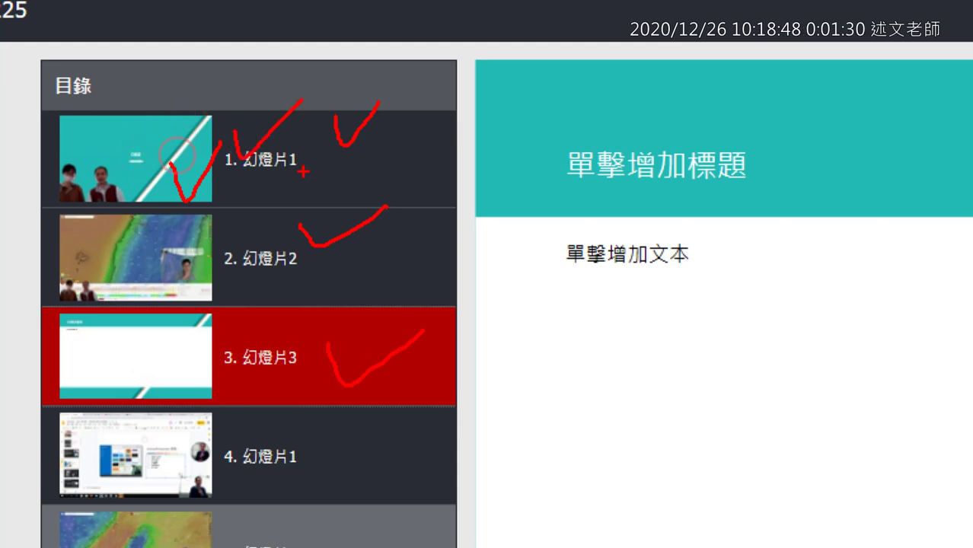
{"action": "key", "text": "Escape"}
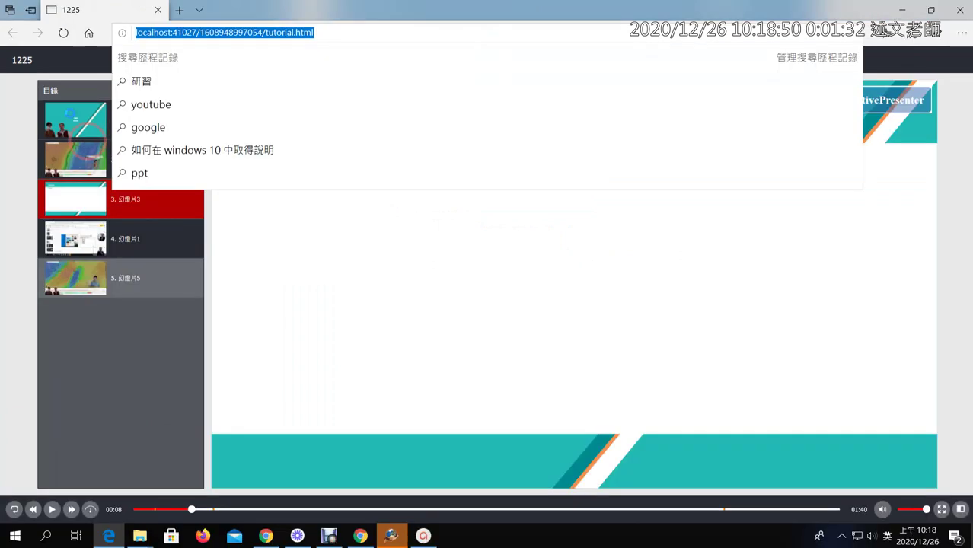
- Switch to ActivePresenter and reveal the general properties of slide 1, including its name
{"action": "left_click", "coordinate": [423, 536]}
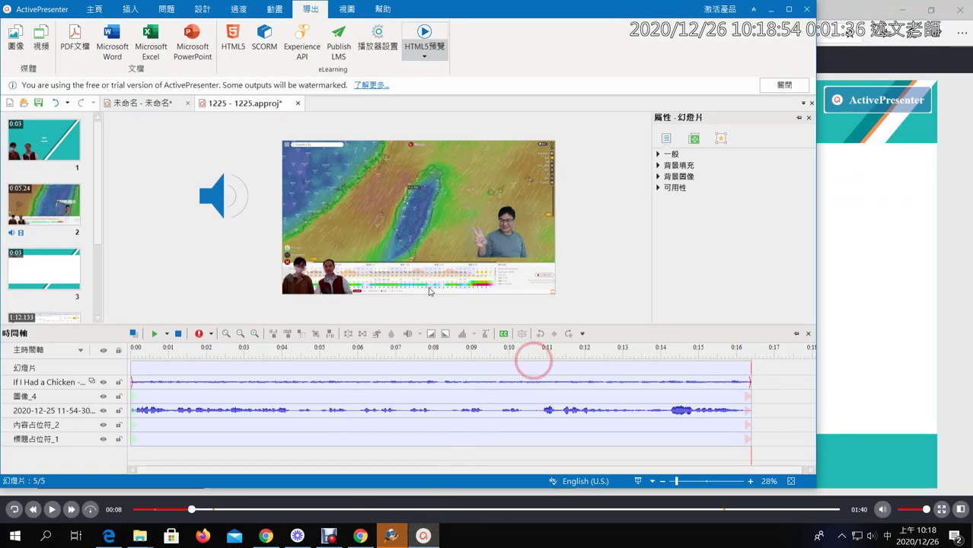
{"action": "left_click", "coordinate": [57, 141]}
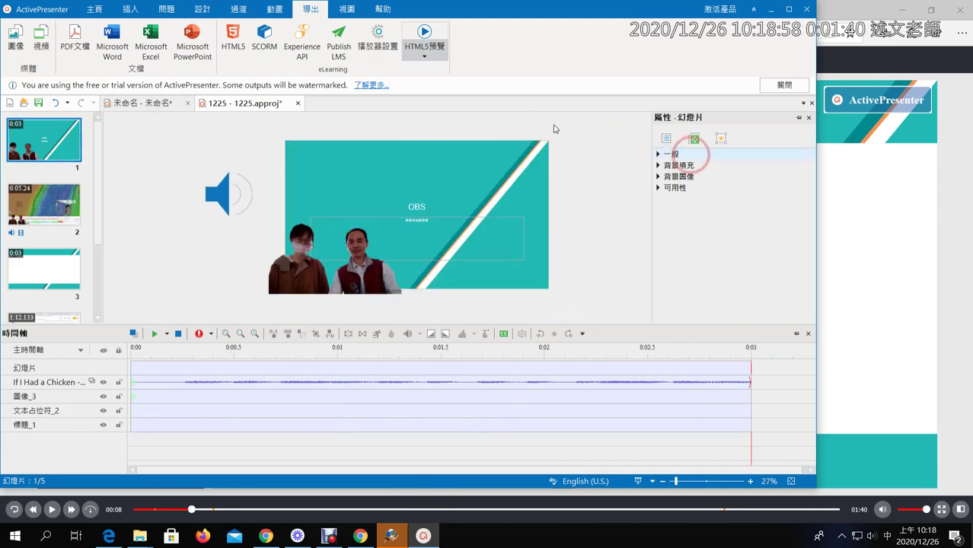
{"action": "left_click", "coordinate": [659, 154]}
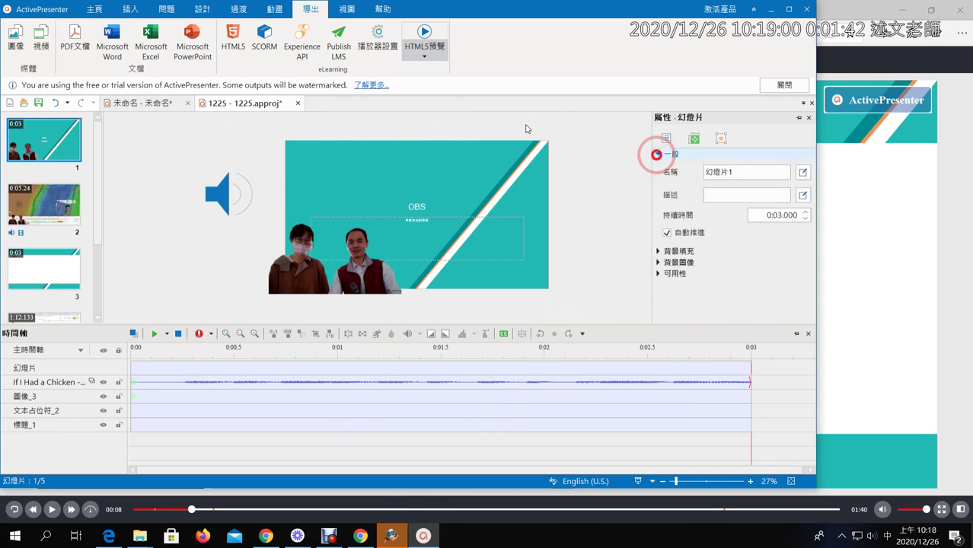
{"action": "key", "text": "ctrl+1"}
{"action": "left_click", "coordinate": [941, 268]}
{"action": "mouse_move", "coordinate": [879, 183]}
{"action": "left_mouse_down"}
{"action": "mouse_move", "coordinate": [773, 179]}
{"action": "mouse_move", "coordinate": [772, 118]}
{"action": "mouse_move", "coordinate": [957, 107]}
{"action": "mouse_move", "coordinate": [856, 210]}
{"action": "left_mouse_up"}
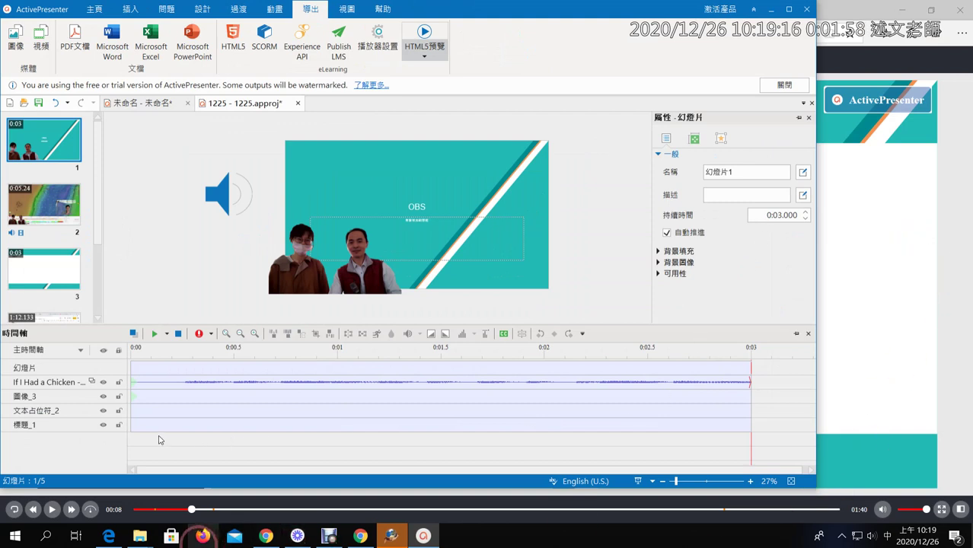
- Return to the HTML5 preview in Edge, open slide 1, play slide 2, and pause the playback
{"action": "left_click", "coordinate": [360, 536]}
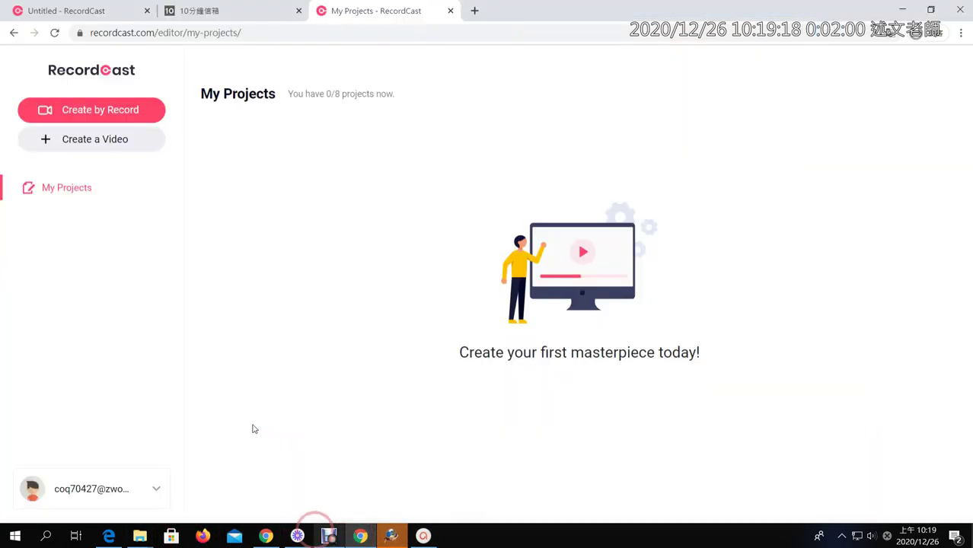
{"action": "left_click", "coordinate": [265, 536]}
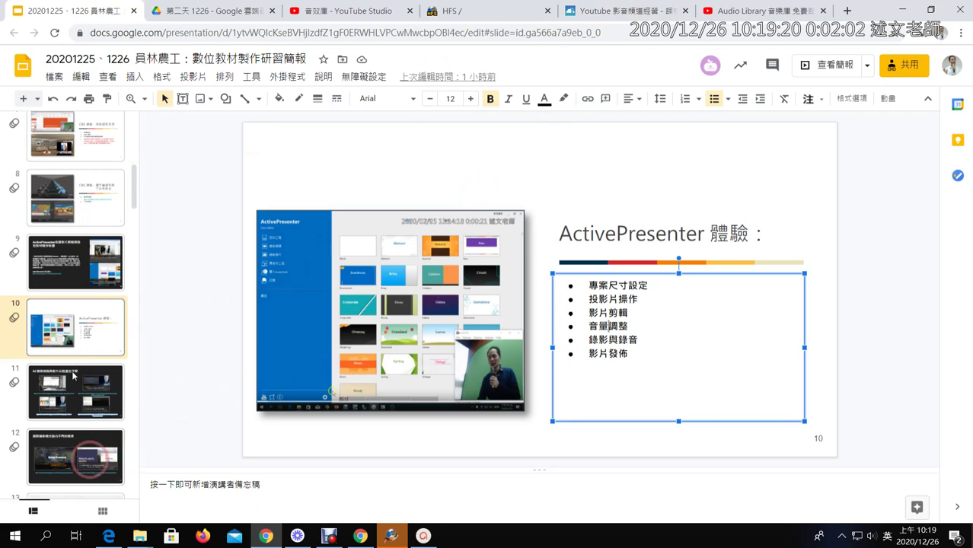
{"action": "left_click", "coordinate": [108, 536]}
{"action": "left_click", "coordinate": [69, 104]}
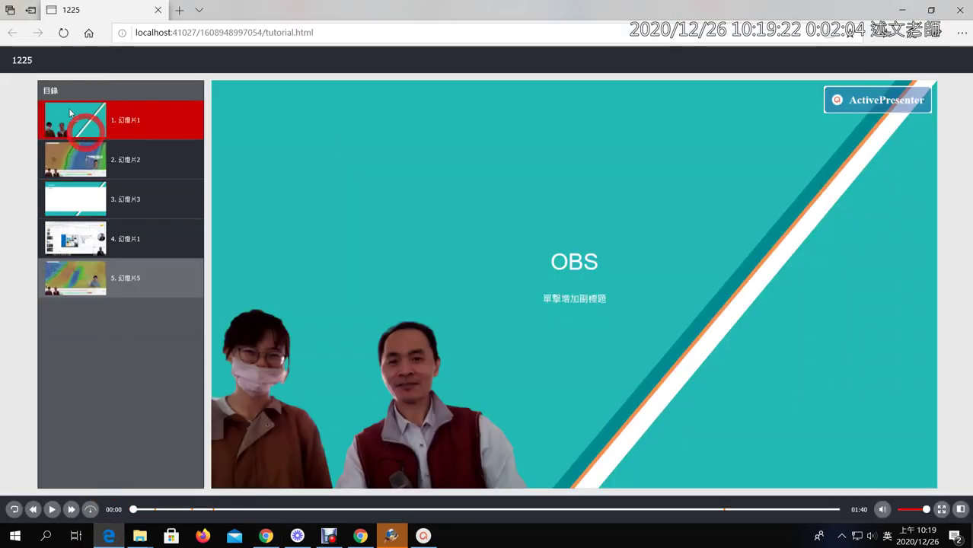
{"action": "left_click", "coordinate": [76, 159]}
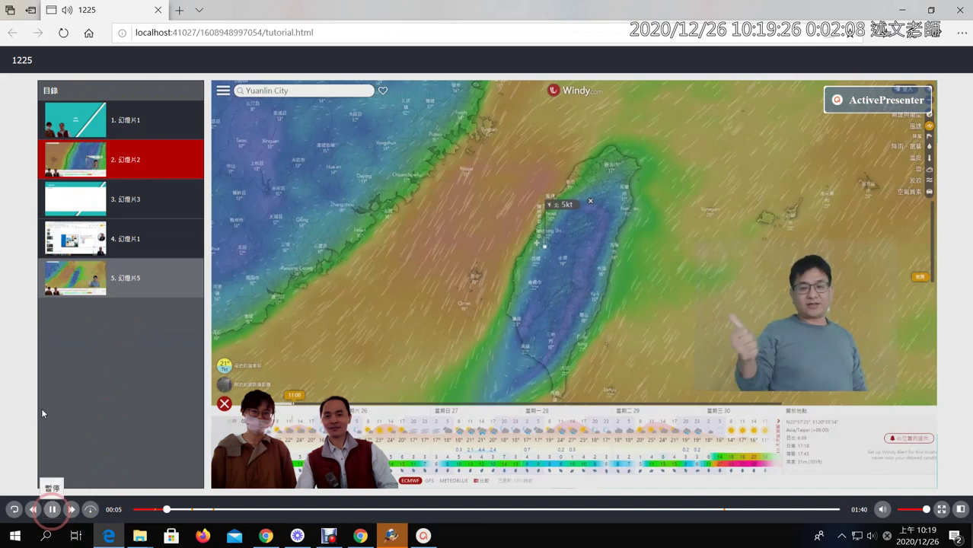
{"action": "left_click", "coordinate": [54, 508]}
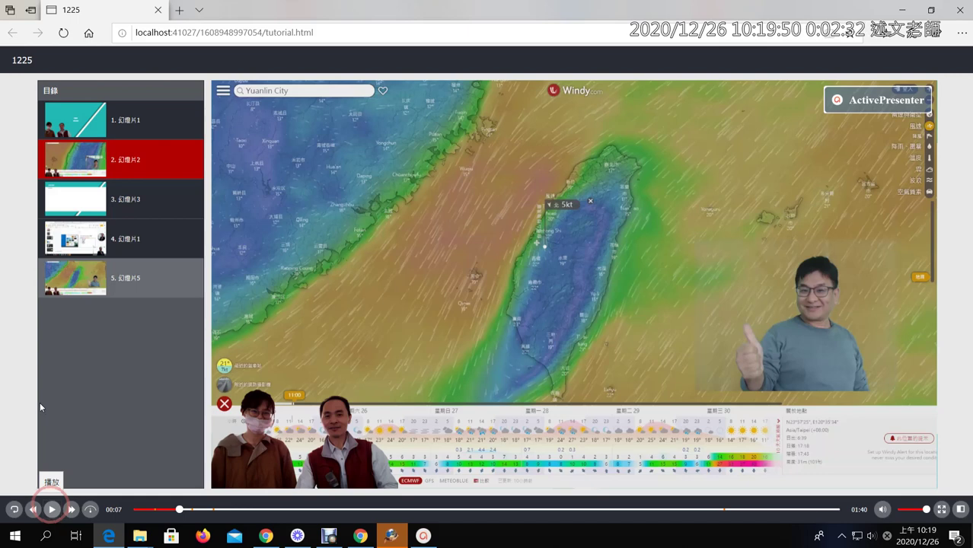
- Switch back to the ActivePresenter project
{"action": "left_click", "coordinate": [360, 536]}
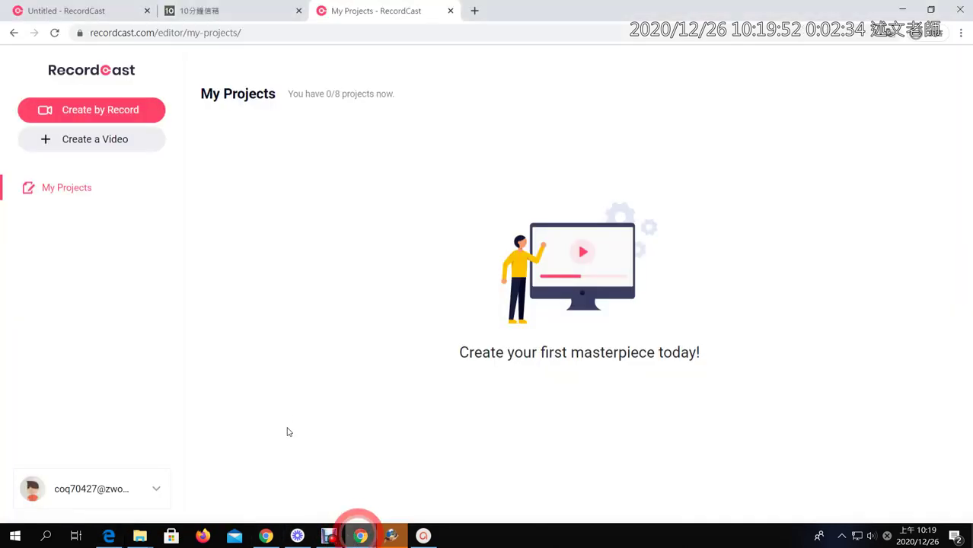
{"action": "left_click", "coordinate": [423, 536]}
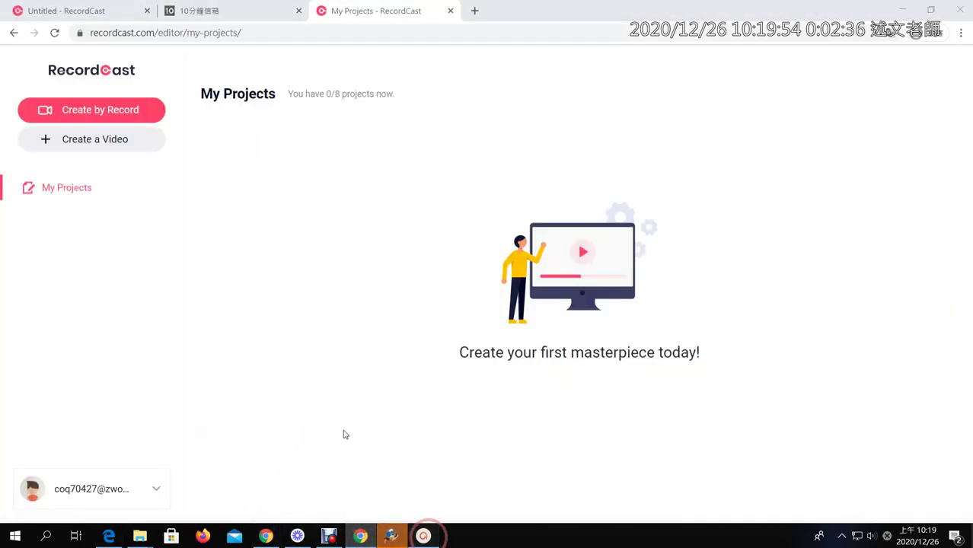